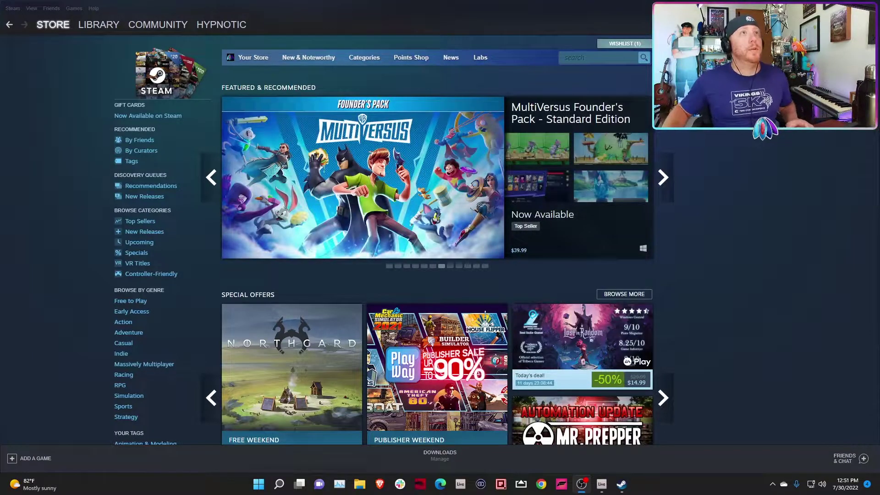
Enter Big Picture Mode and open its Controller Settings to review the controller support options and detected controllers.
{"action": "mouse_move", "coordinate": [245, 187]}
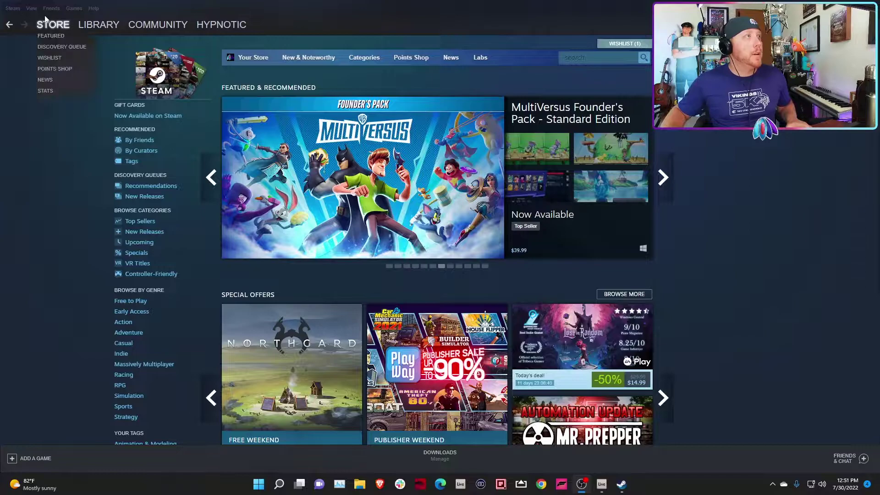
{"action": "left_click", "coordinate": [31, 8]}
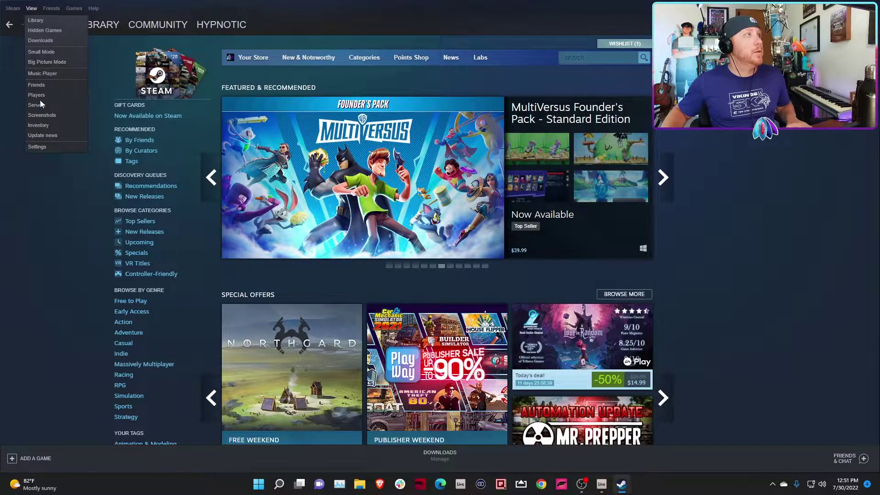
{"action": "left_click", "coordinate": [51, 61]}
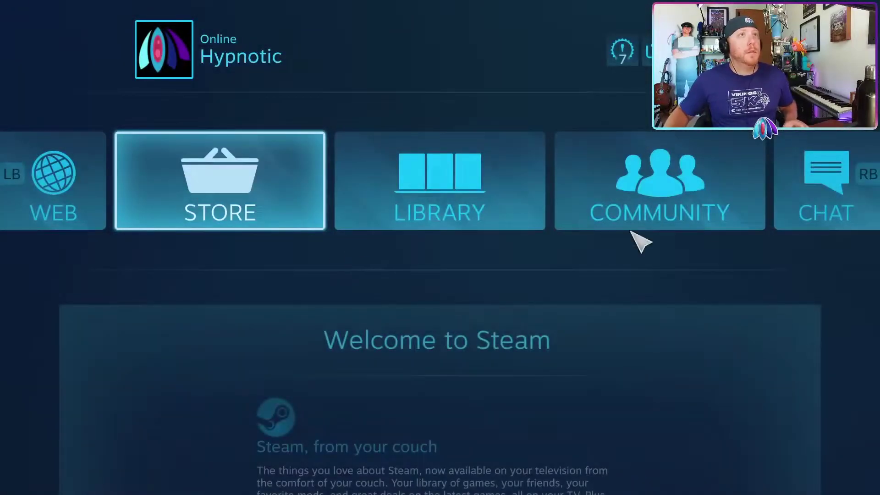
{"action": "left_click", "coordinate": [806, 50]}
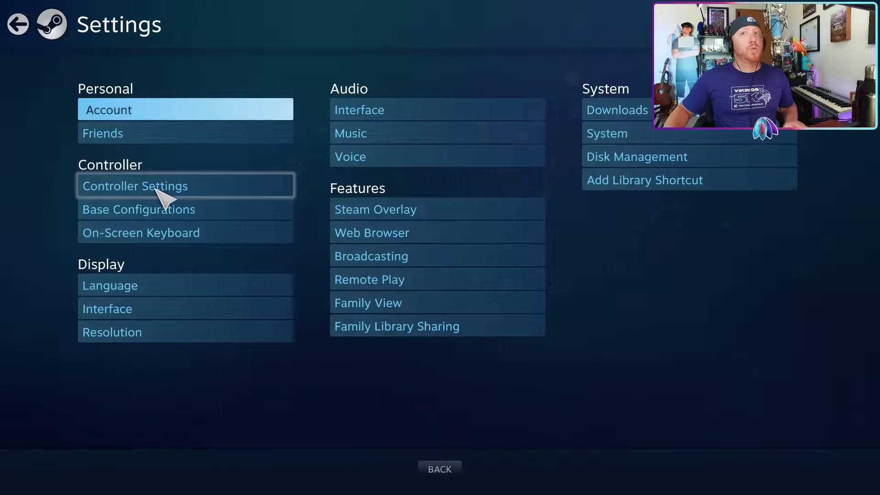
{"action": "left_click", "coordinate": [156, 187]}
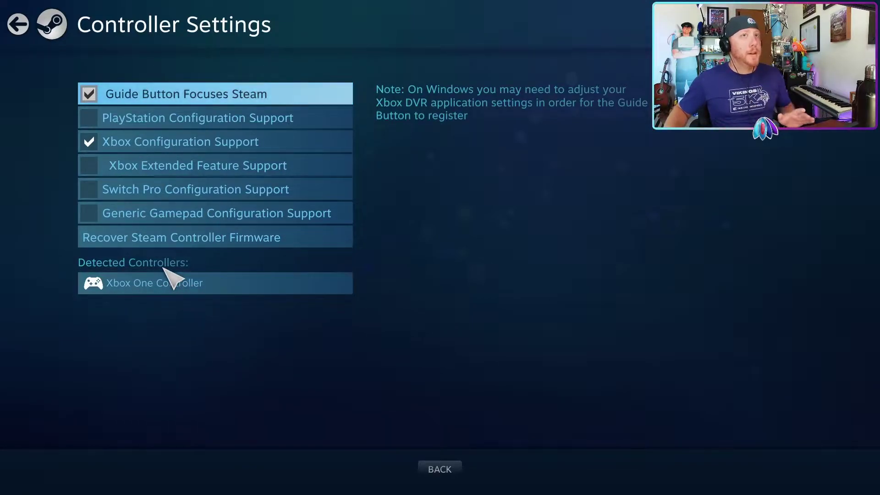
Leave the controller settings, exit Big Picture, and open the game library.
{"action": "left_click", "coordinate": [15, 30]}
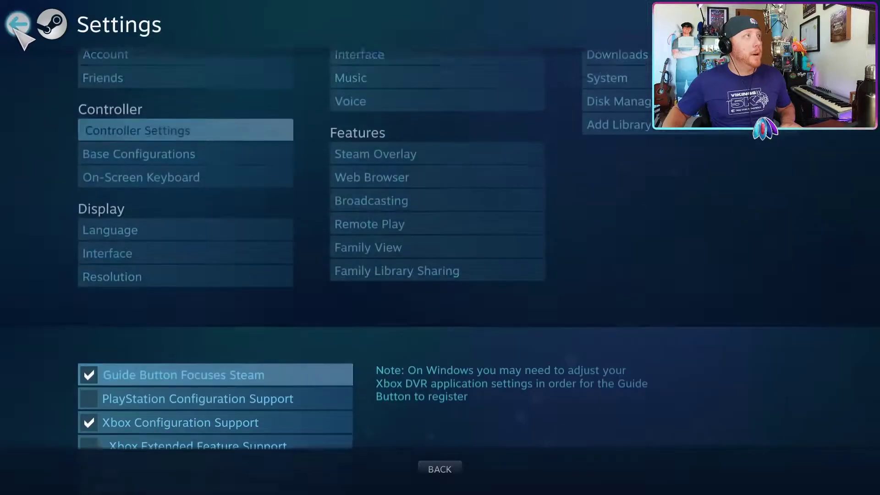
{"action": "left_click", "coordinate": [15, 28]}
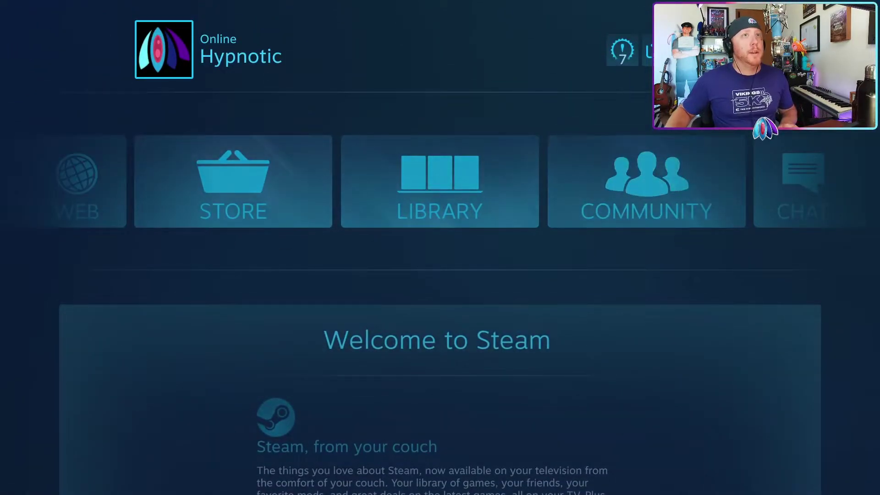
{"action": "left_click", "coordinate": [845, 49]}
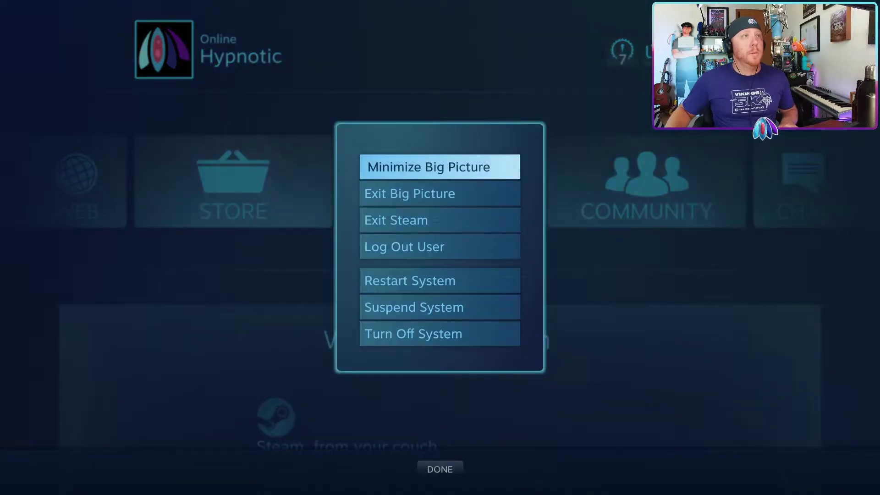
{"action": "left_click", "coordinate": [455, 194]}
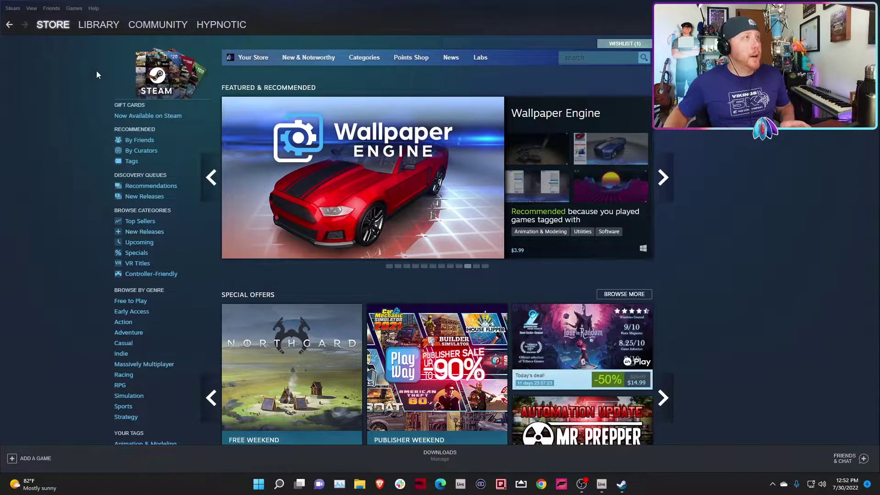
{"action": "left_click", "coordinate": [104, 27]}
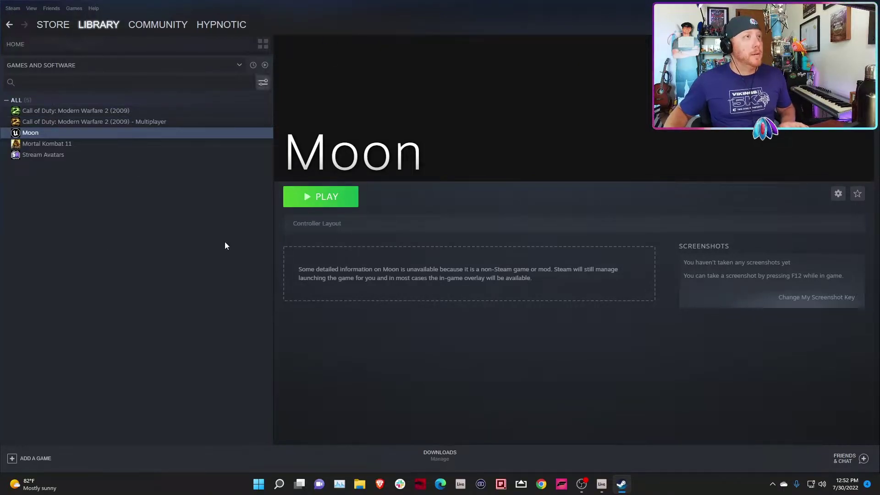
Choose Moon.exe in the Snapshot_CL1859 folder as a non-Steam game to add, and cancel the addition.
{"action": "left_click", "coordinate": [14, 460]}
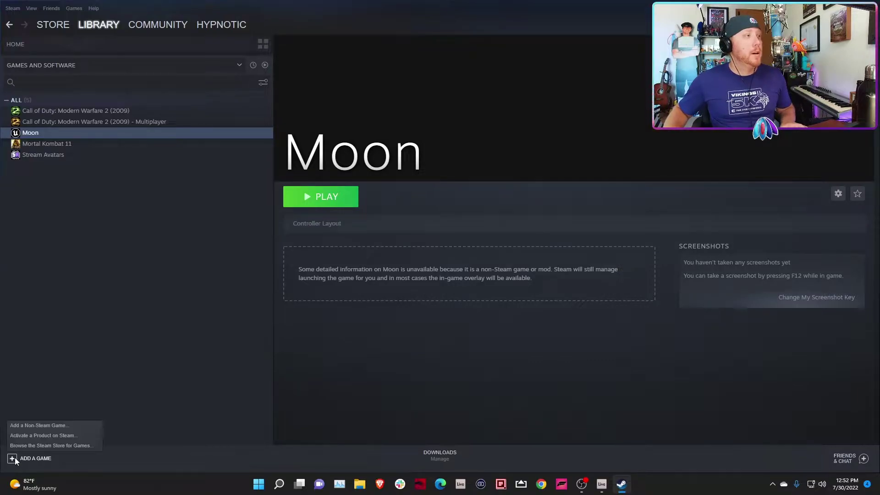
{"action": "left_click", "coordinate": [40, 425]}
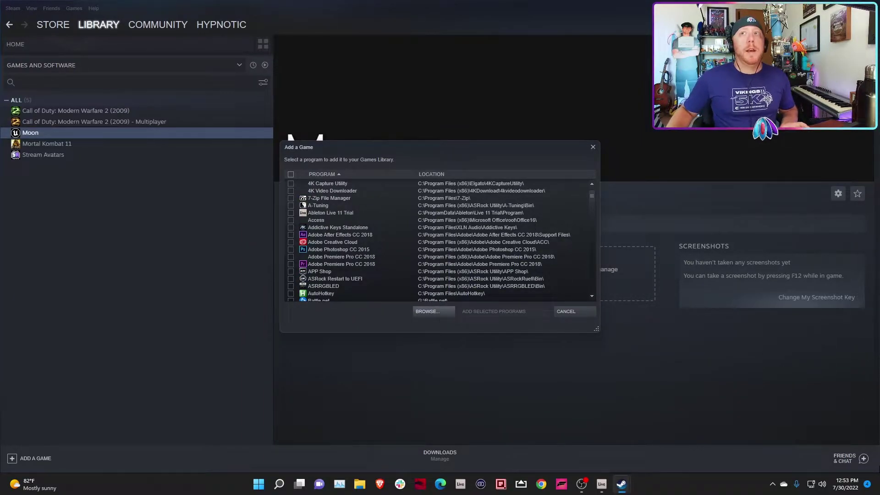
{"action": "left_click", "coordinate": [427, 311]}
{"action": "left_click_drag", "start_coordinate": [784, 89], "coordinate": [323, 94]}
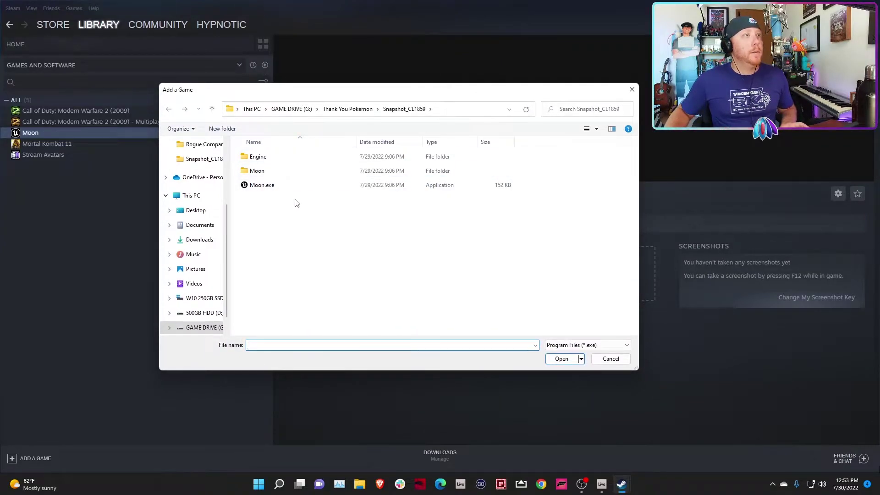
{"action": "left_click", "coordinate": [274, 187]}
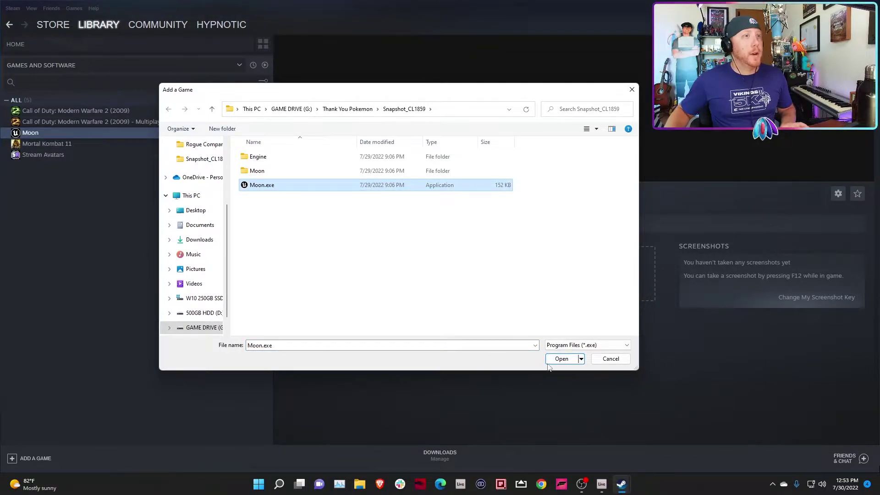
{"action": "left_click", "coordinate": [561, 358]}
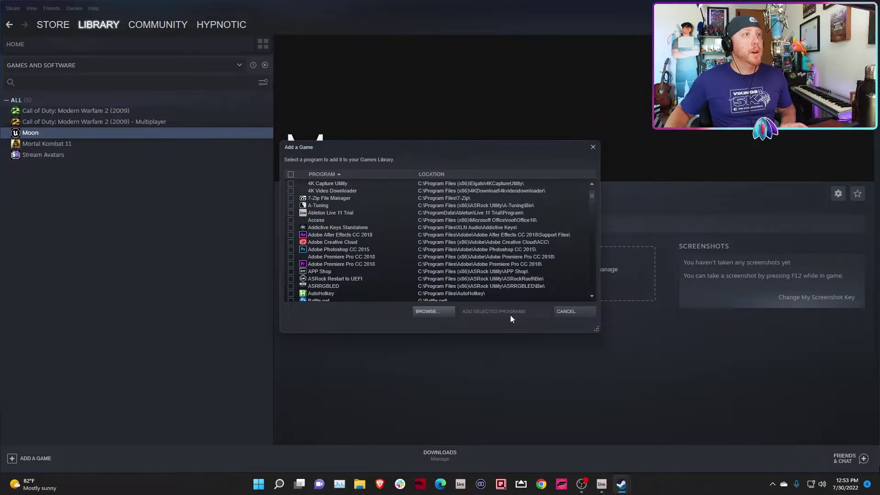
{"action": "left_click", "coordinate": [587, 312]}
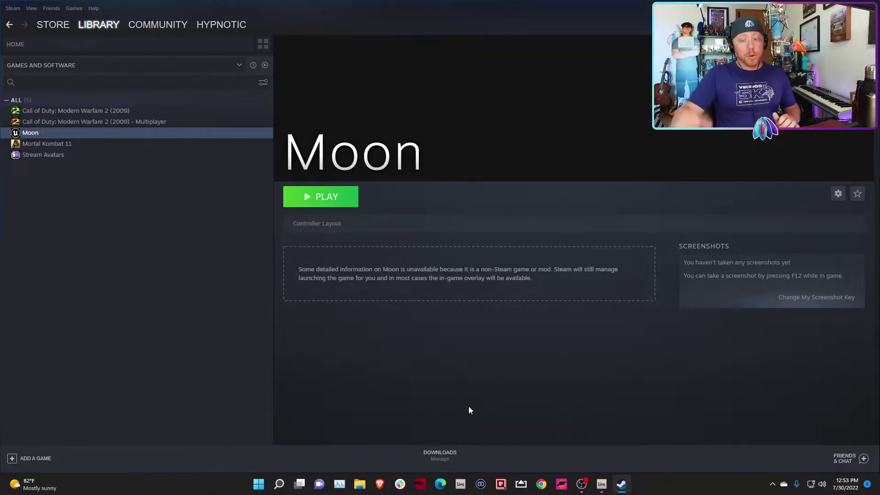
{"action": "left_click", "coordinate": [541, 484]}
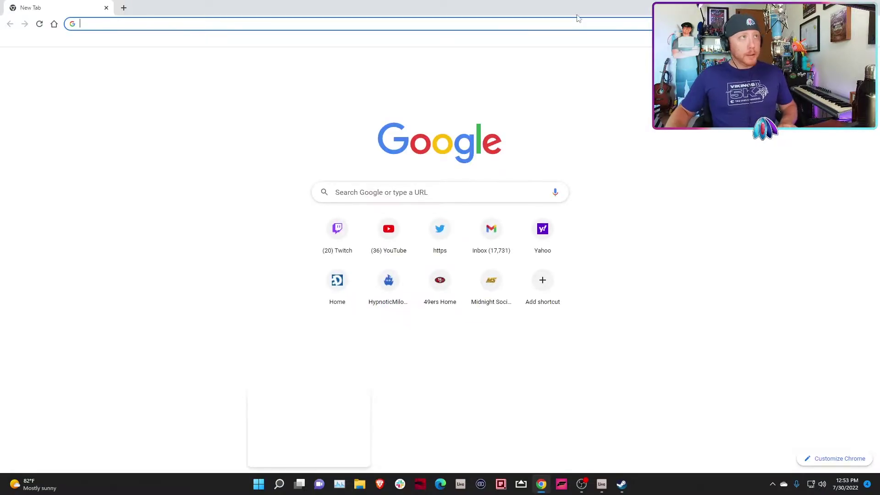
{"action": "left_click", "coordinate": [190, 25]}
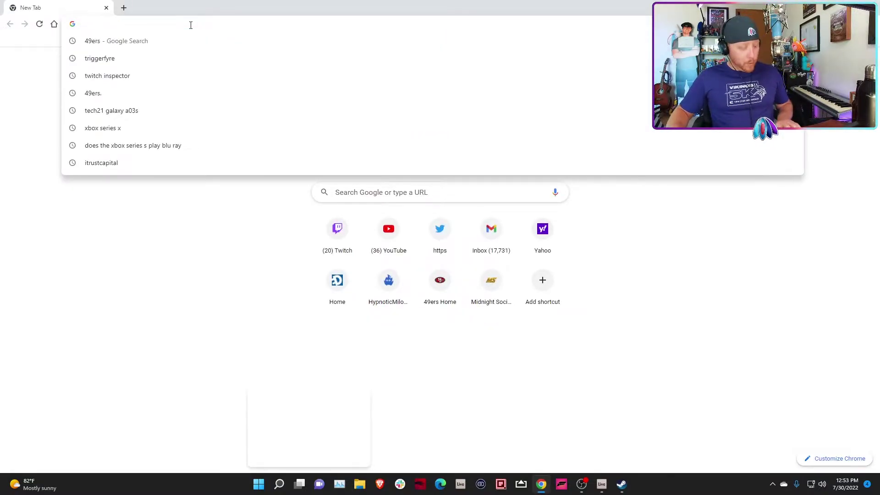
{"action": "key", "text": "ctrl+v"}
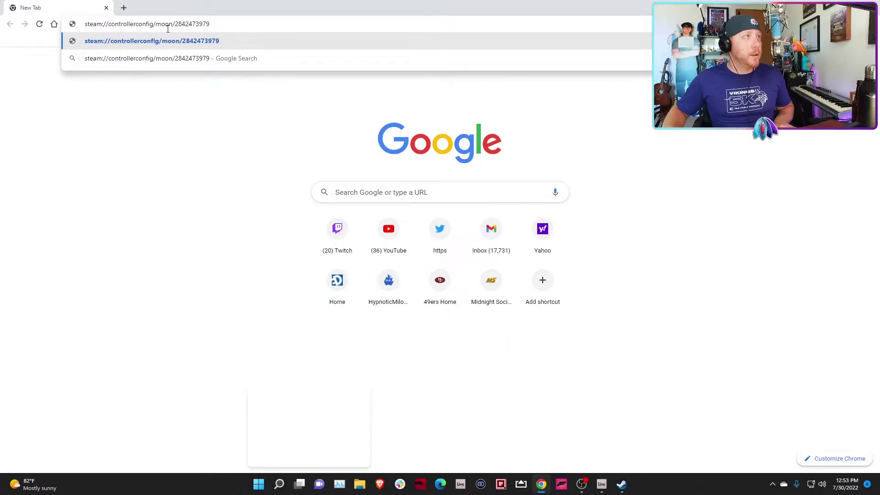
{"action": "key", "text": "Return"}
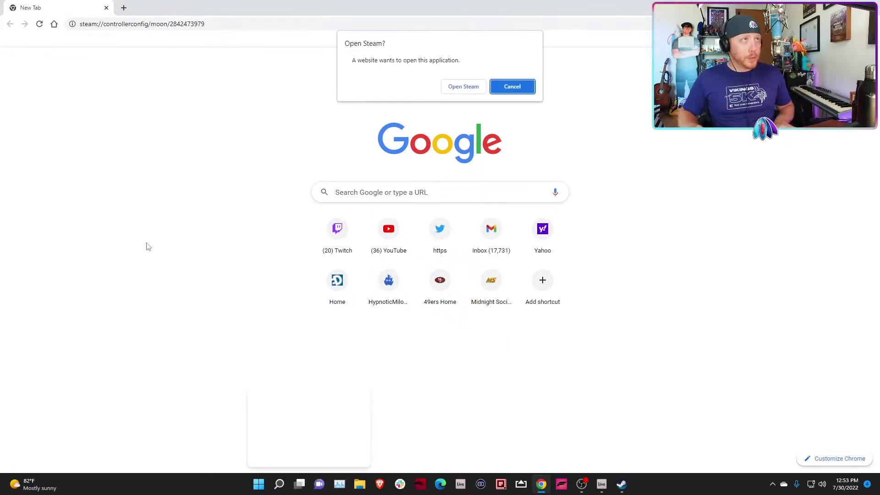
{"action": "left_click", "coordinate": [464, 87]}
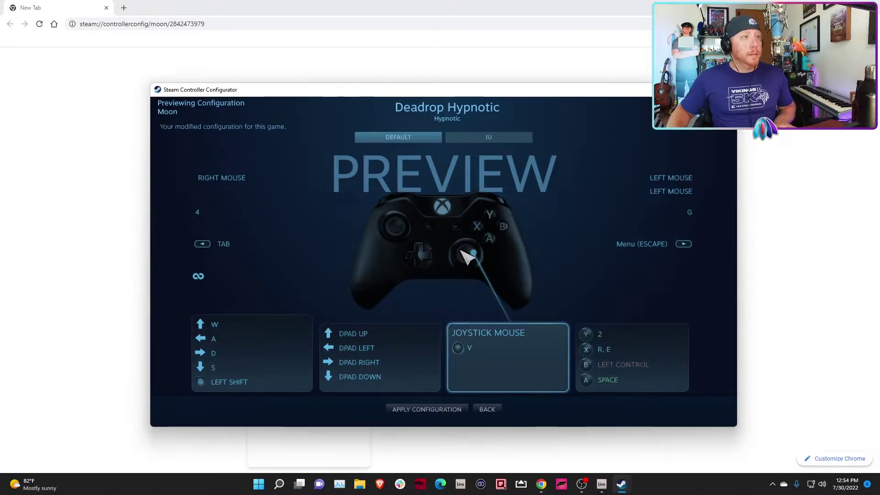
{"action": "left_click", "coordinate": [439, 410]}
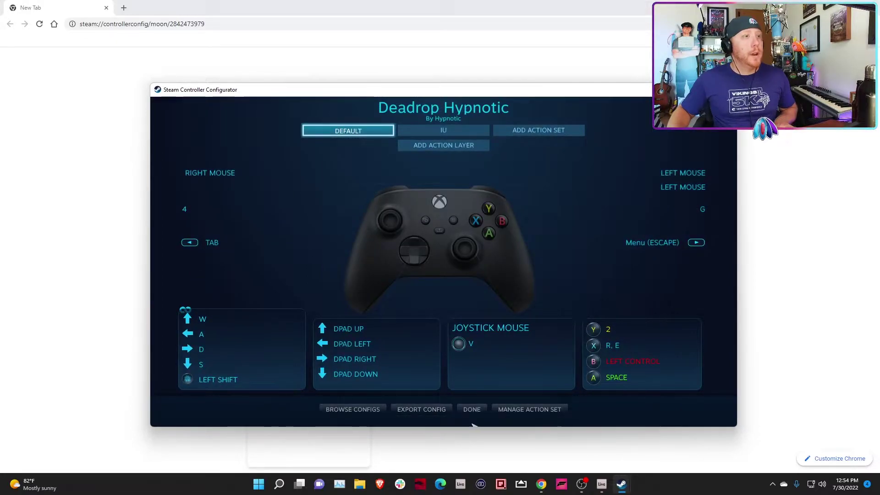
{"action": "left_click", "coordinate": [477, 410]}
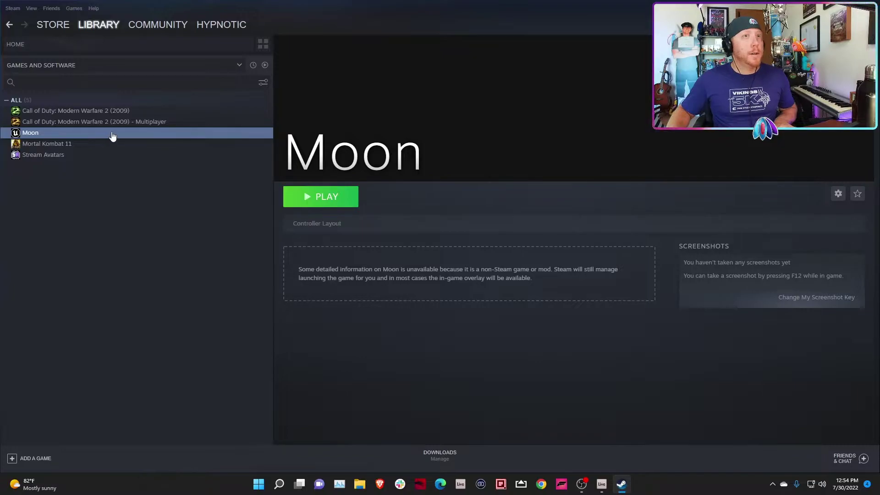
Open the controller layout of Moon from the Steam library and reposition the configurator window.
{"action": "left_click", "coordinate": [836, 194]}
{"action": "mouse_move", "coordinate": [824, 234]}
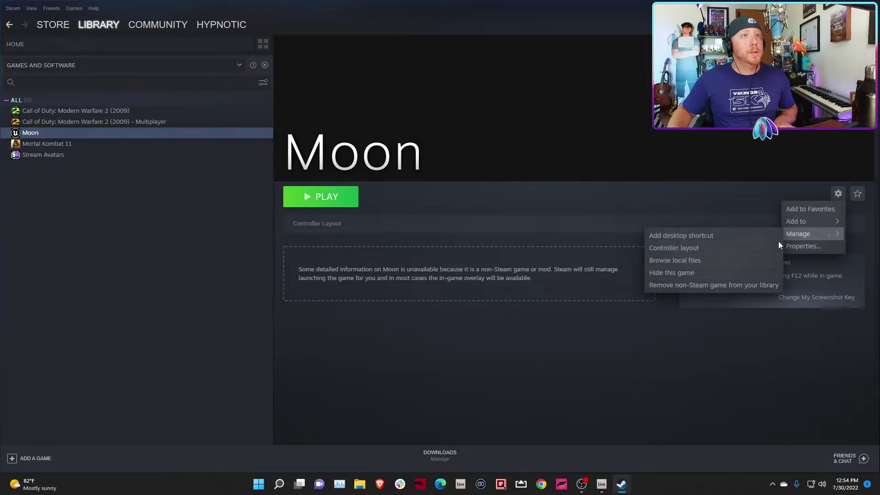
{"action": "left_click", "coordinate": [749, 248]}
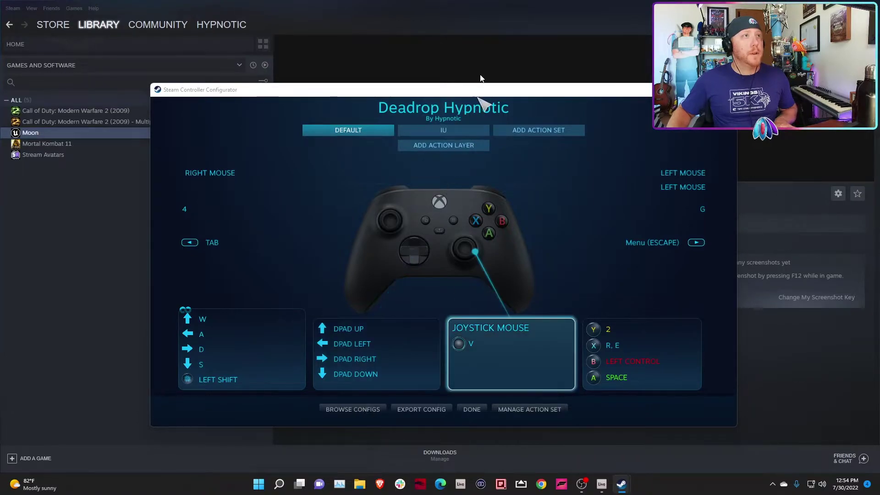
{"action": "left_click_drag", "start_coordinate": [496, 98], "coordinate": [513, 69]}
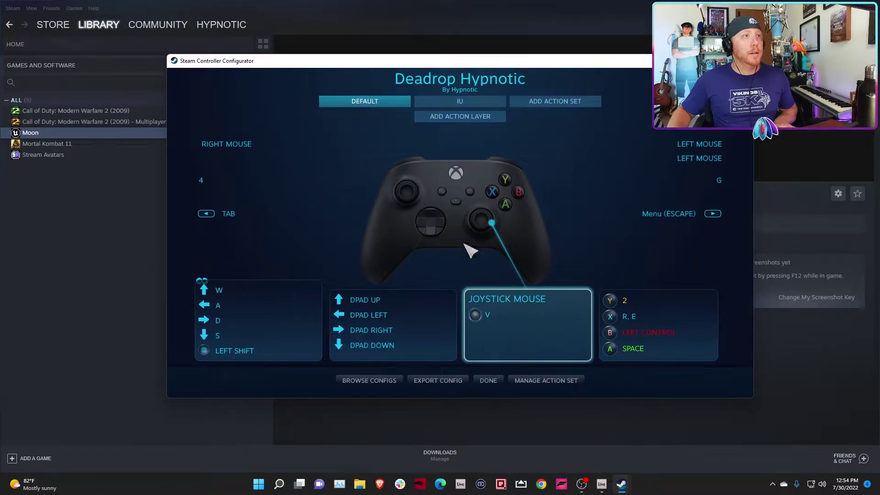
Apply the community-created Deadrop Hypnotic configuration to Moon and close the configurator.
{"action": "left_click", "coordinate": [369, 382]}
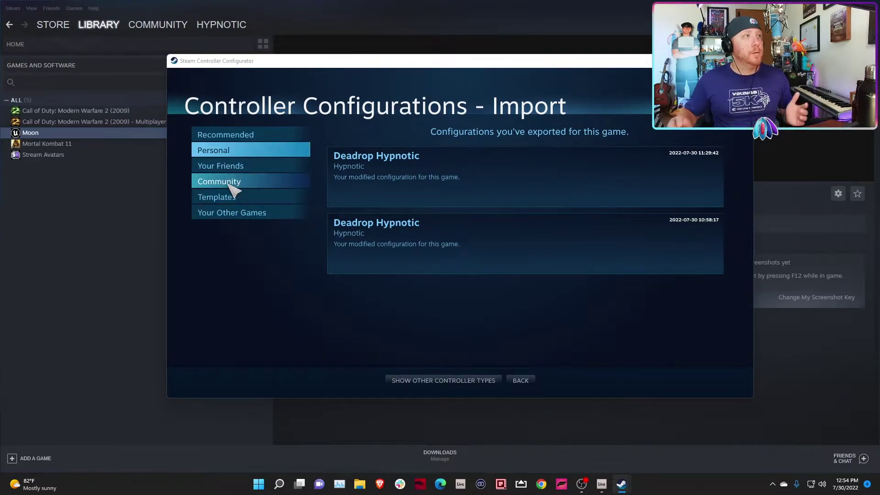
{"action": "left_click", "coordinate": [254, 184]}
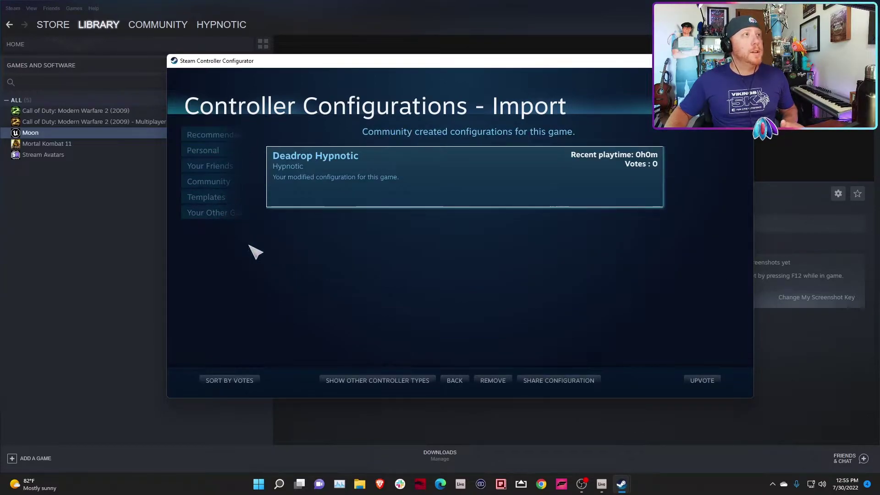
{"action": "left_click", "coordinate": [448, 183]}
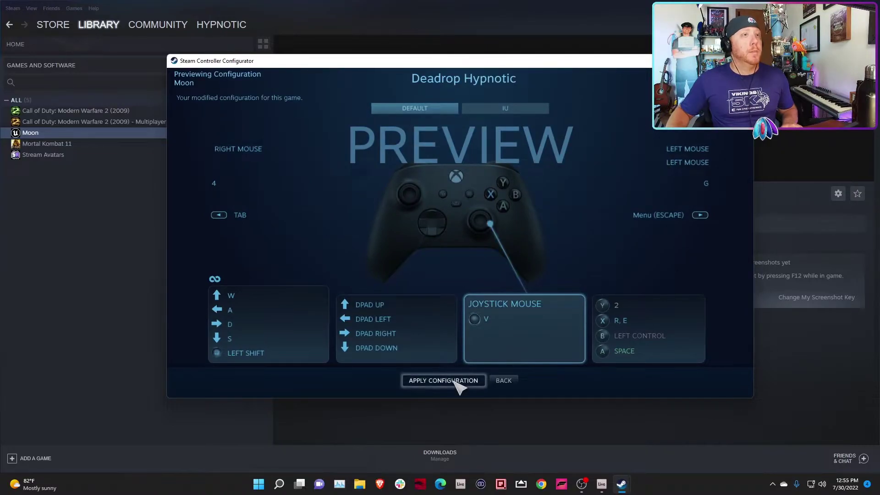
{"action": "left_click", "coordinate": [455, 384]}
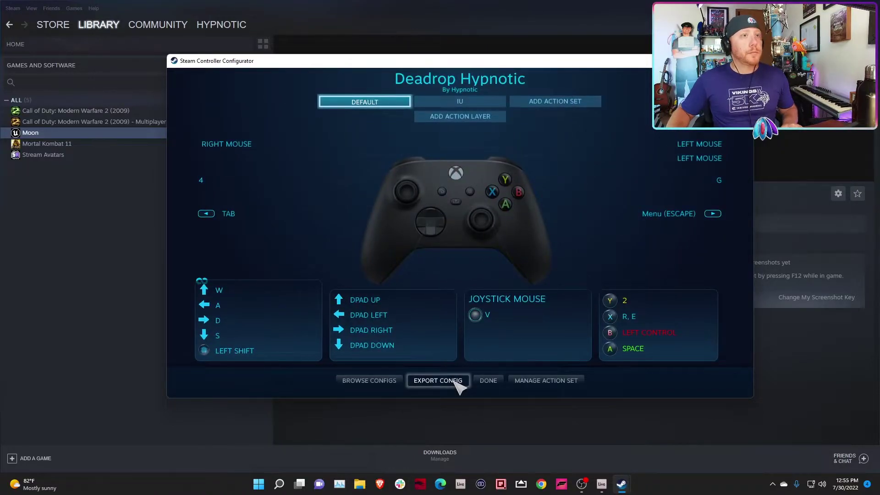
{"action": "left_click", "coordinate": [488, 381]}
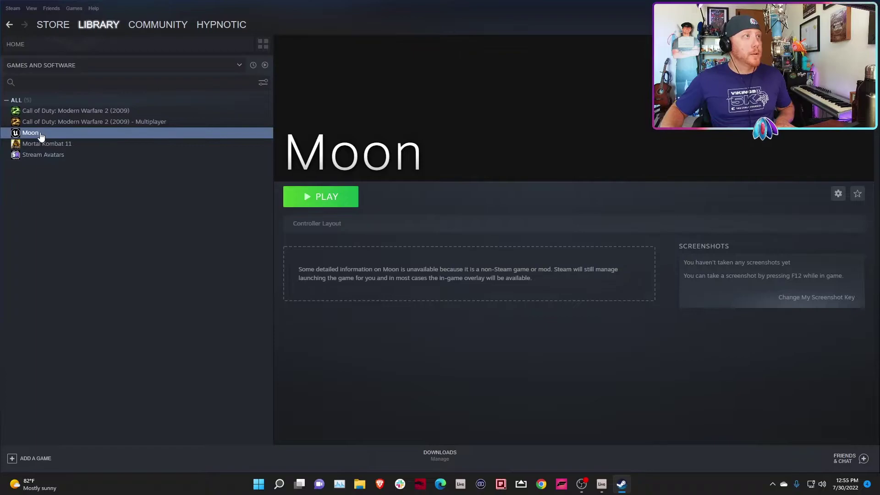
Launch Moon from the Steam library and open the pause menu in the game.
{"action": "left_click", "coordinate": [328, 196]}
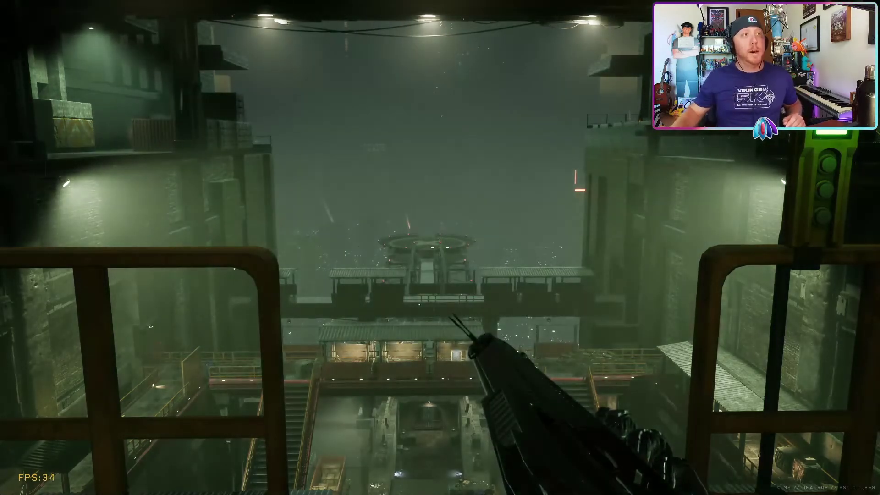
{"action": "key", "text": "Escape"}
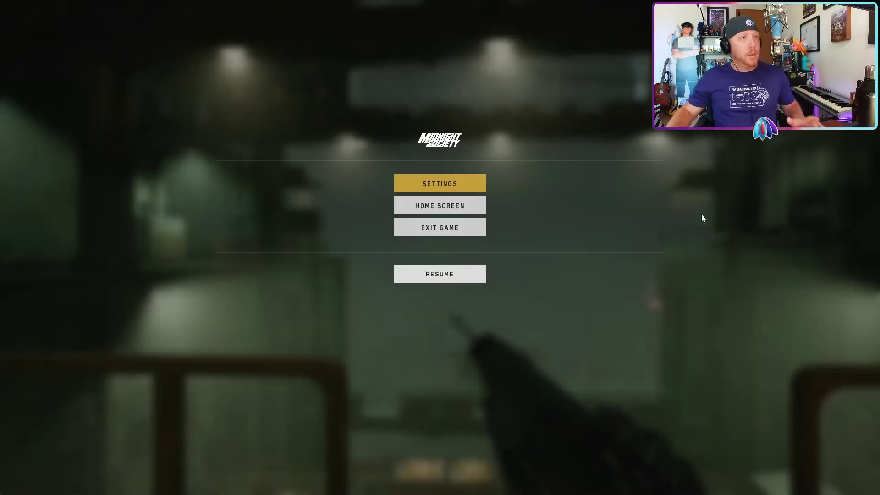